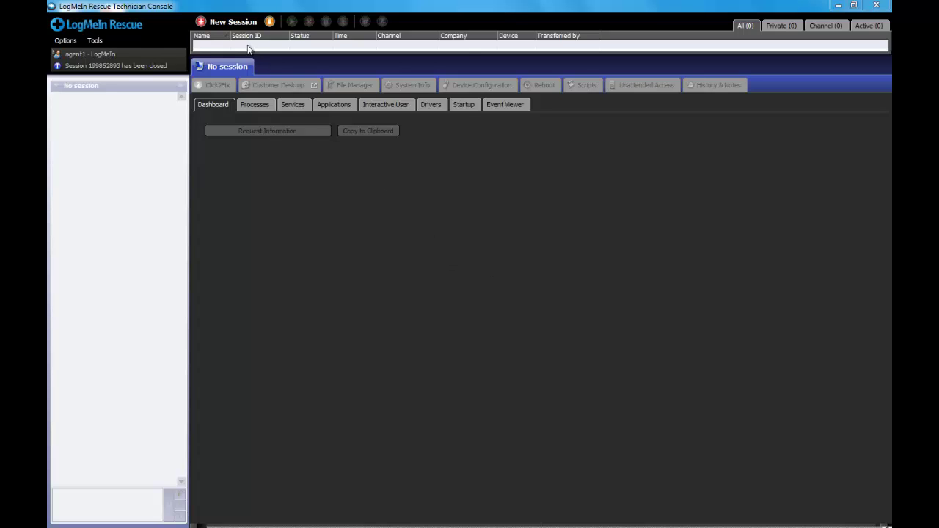
# Step: Create a new session, review the PIN, Email and Link options, and text the invitation to the customer's phone number
pyautogui.click(231, 22)
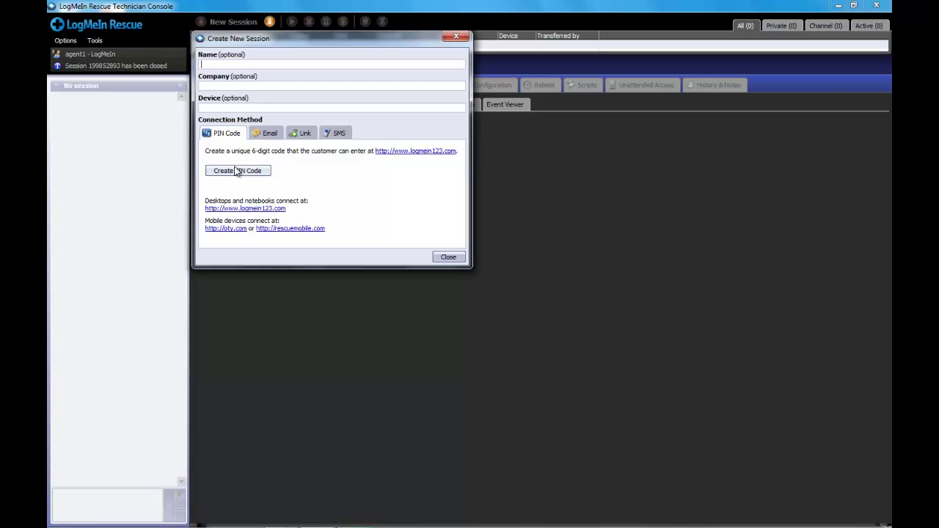
pyautogui.click(268, 133)
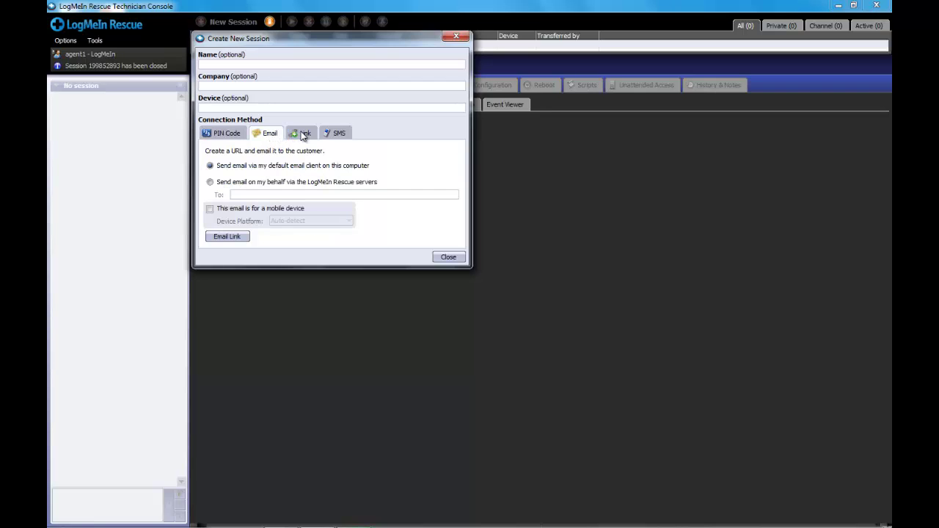
pyautogui.click(303, 135)
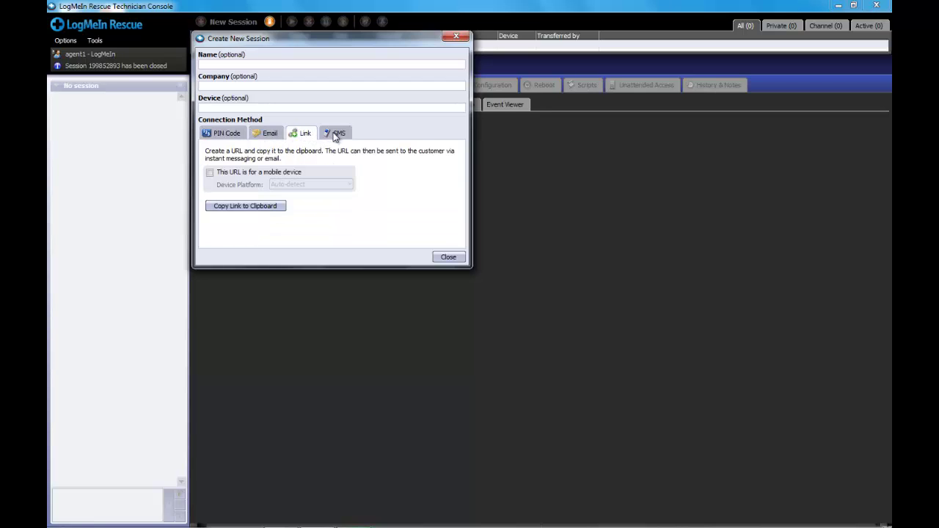
pyautogui.click(334, 135)
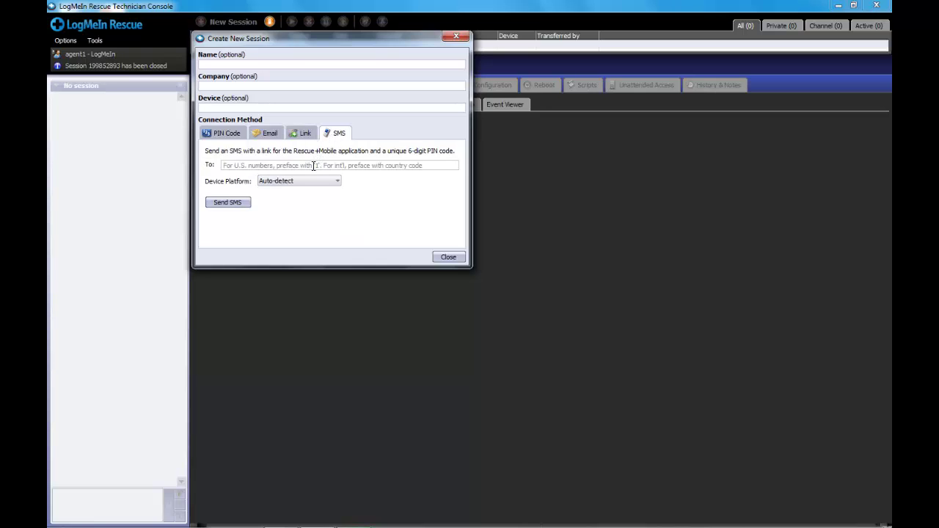
pyautogui.hotkey('ctrl', 'v')
pyautogui.click(229, 204)
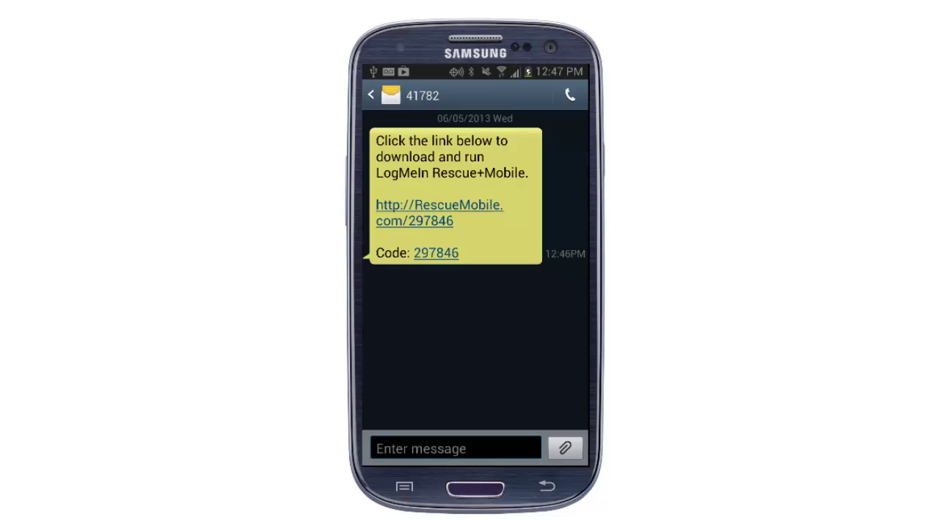
# Step: Open the RescueMobile download link from the text message on the phone
pyautogui.click(434, 207)
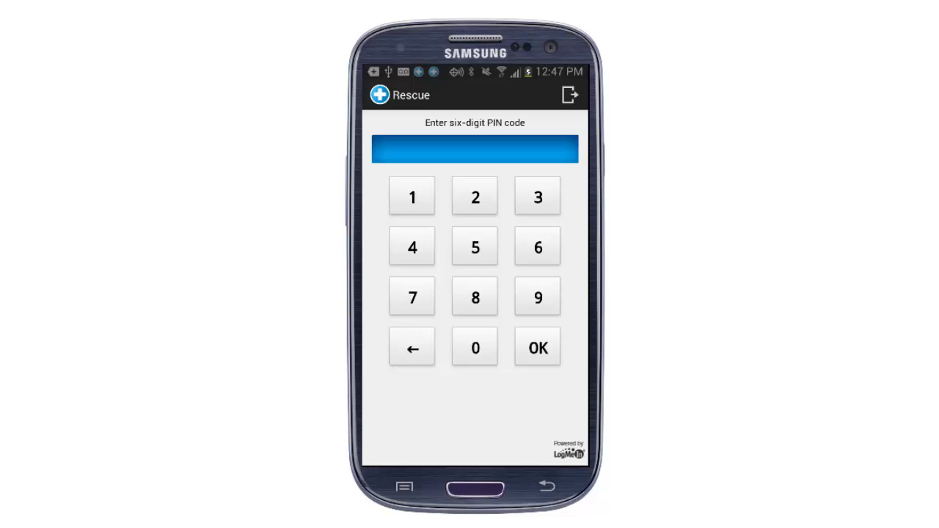
# Step: Enter the six-digit session PIN in Rescue+Mobile and submit it to connect
pyautogui.write('297846')
pyautogui.press('Return')
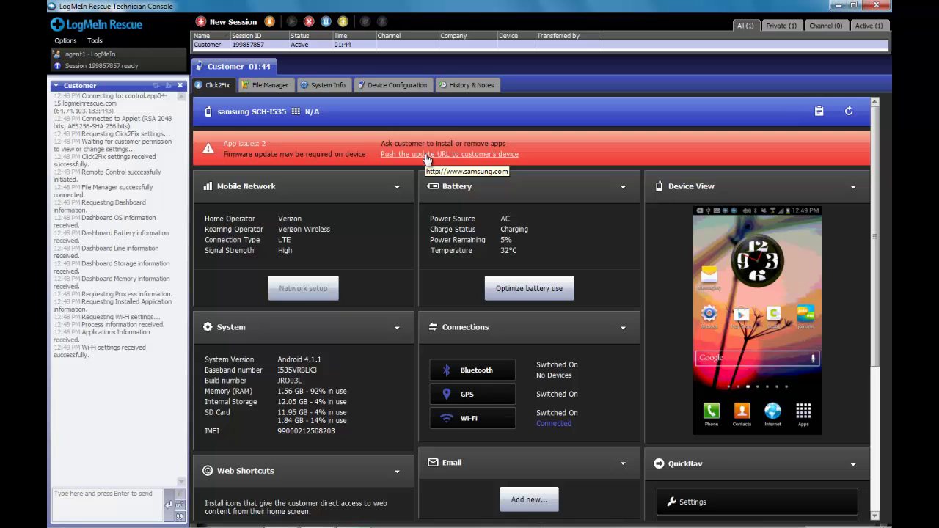
# Step: Show the phone screen in its own window and open the phone's Display settings
pyautogui.moveTo(740, 296)
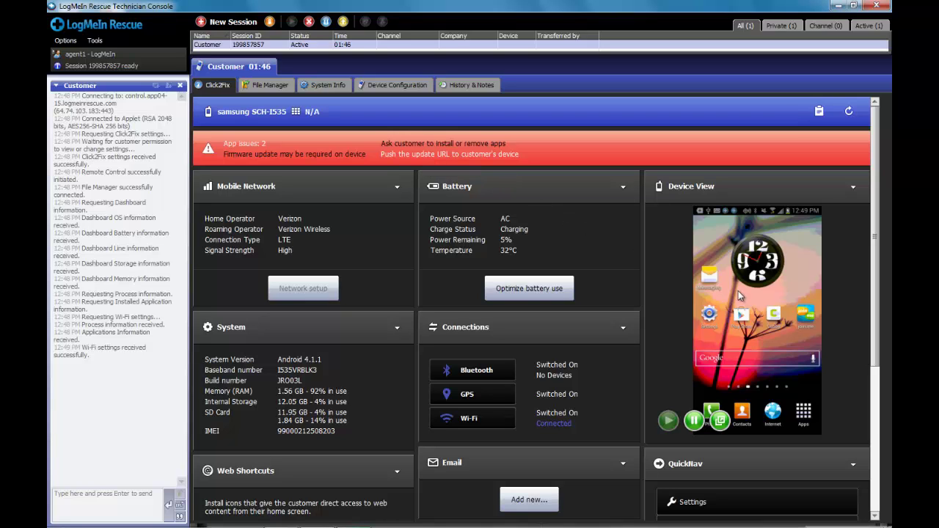
pyautogui.click(721, 422)
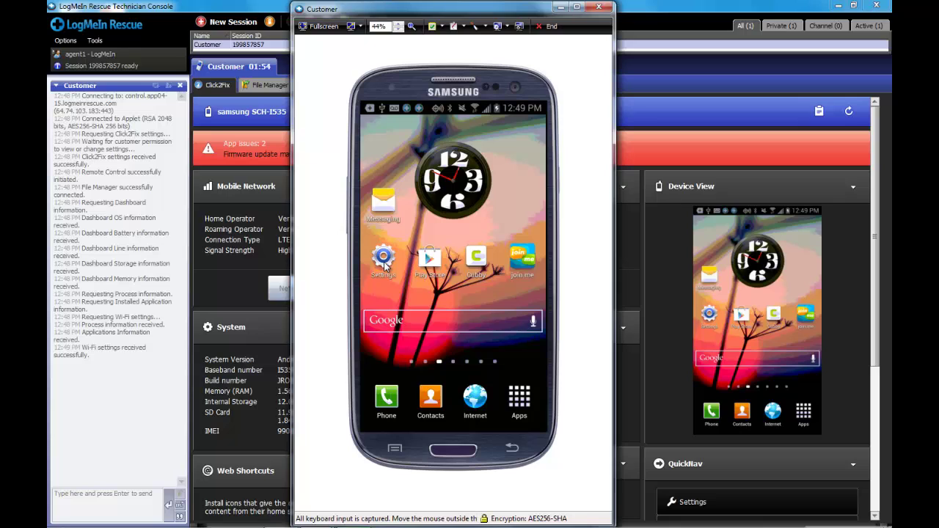
pyautogui.click(385, 264)
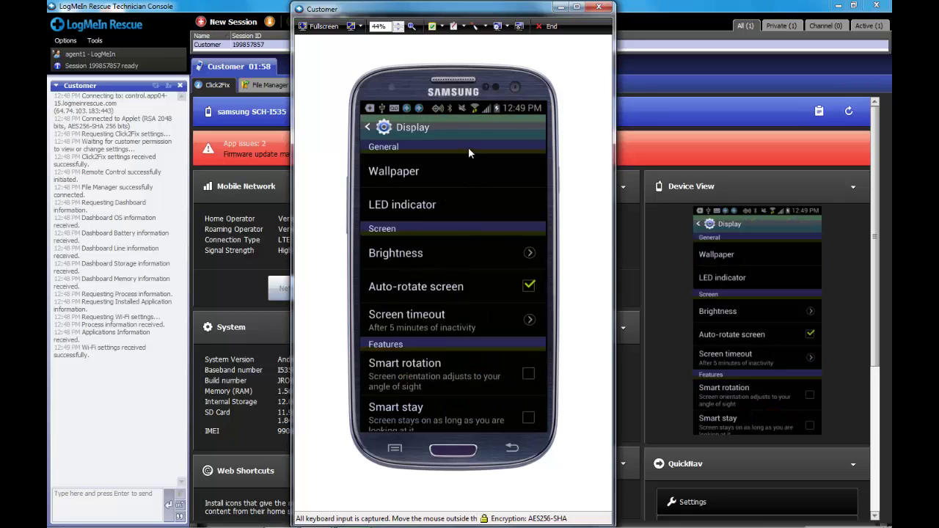
pyautogui.moveTo(468, 147); pyautogui.dragTo(456, 96)
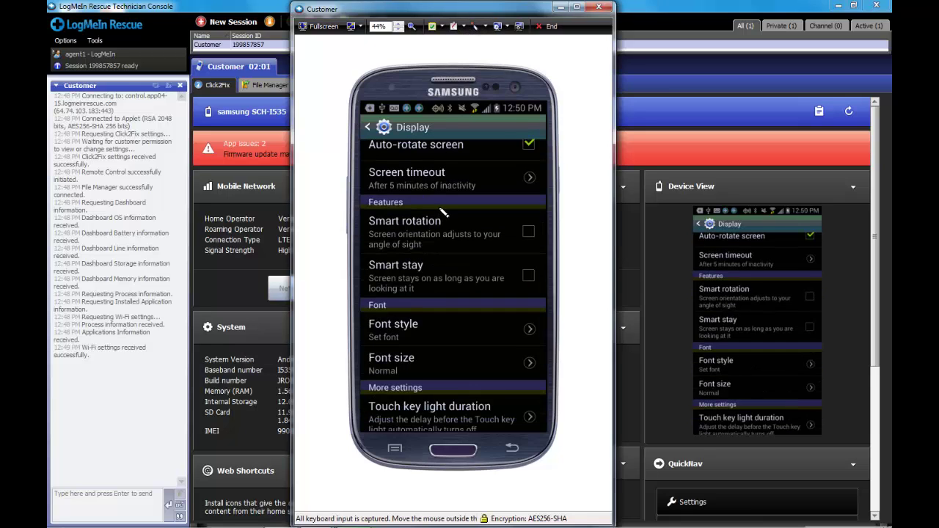
# Step: Mark Features and Smart rotation on screen, erase the drawings, turn the whiteboard off, and close the window
pyautogui.moveTo(440, 212); pyautogui.dragTo(373, 213)
pyautogui.moveTo(475, 215); pyautogui.dragTo(440, 212)
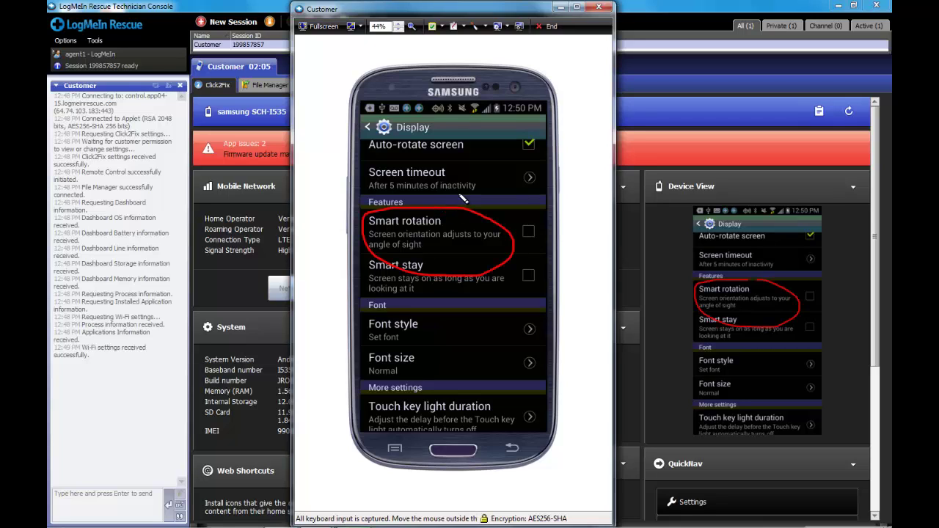
pyautogui.click(463, 27)
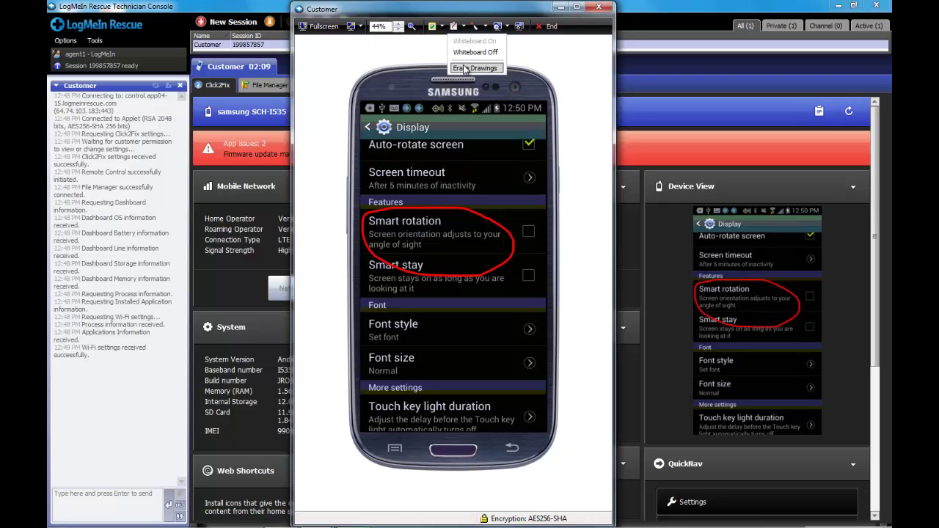
pyautogui.click(464, 68)
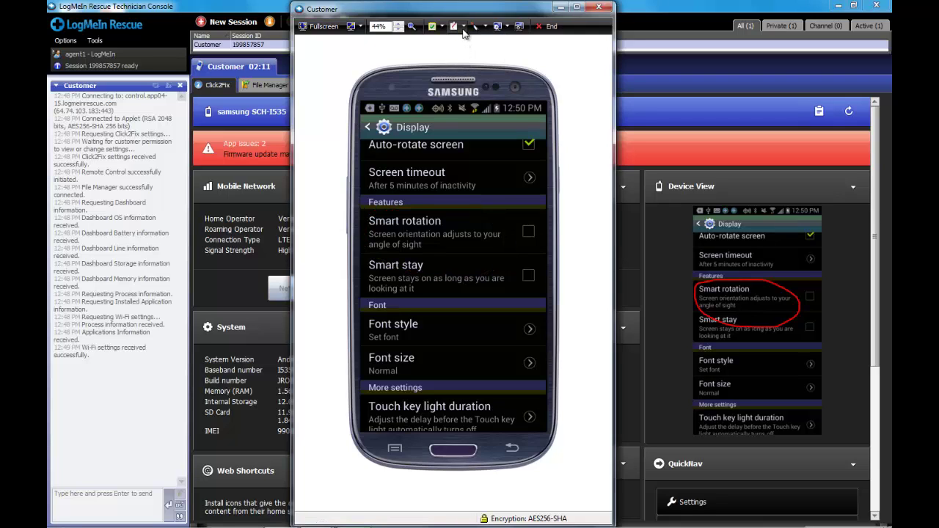
pyautogui.click(464, 27)
pyautogui.click(472, 52)
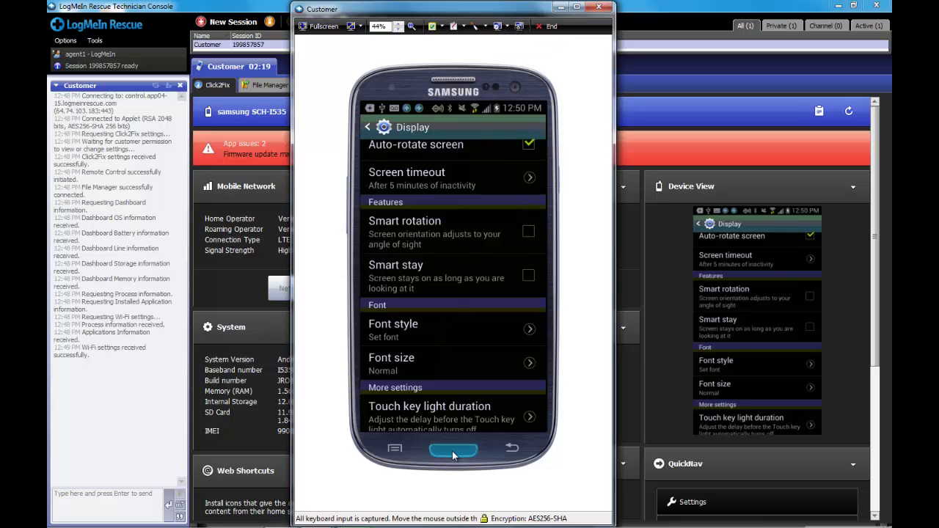
pyautogui.click(600, 8)
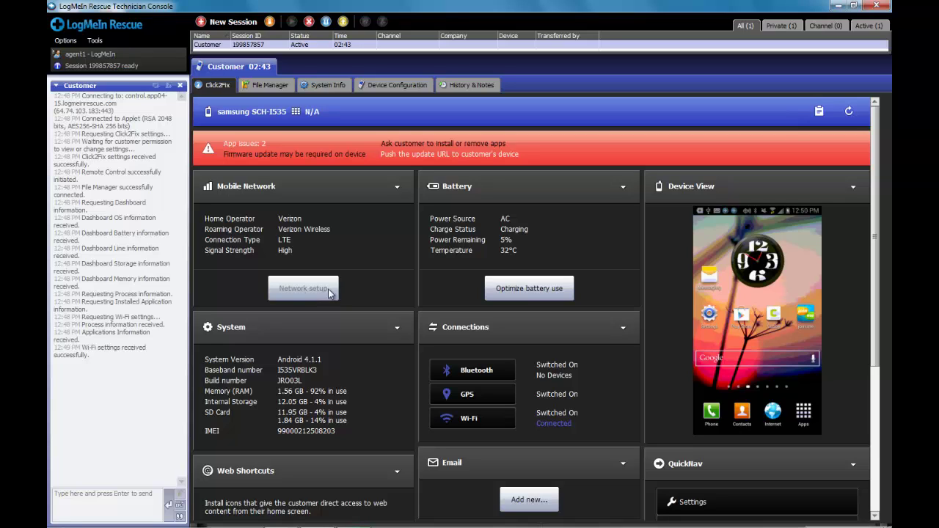
# Step: Apply battery optimizations: 30-second timeout, auto-brightness on, GPS and Bluetooth off
pyautogui.click(515, 289)
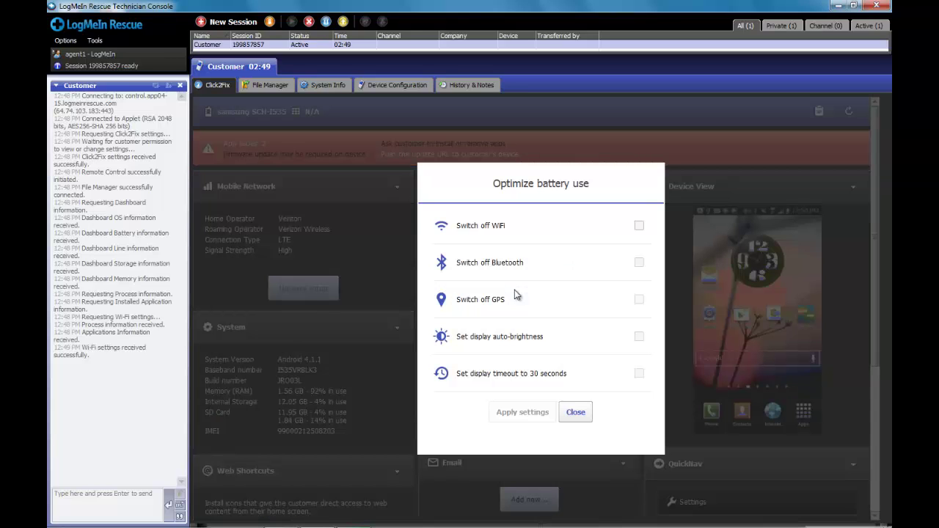
pyautogui.click(639, 373)
pyautogui.click(639, 337)
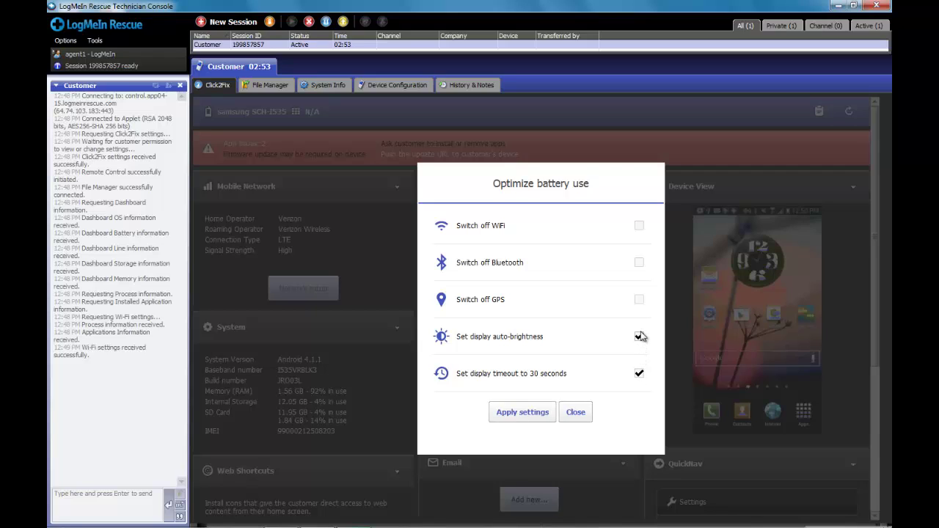
pyautogui.click(639, 301)
pyautogui.click(639, 264)
pyautogui.click(537, 412)
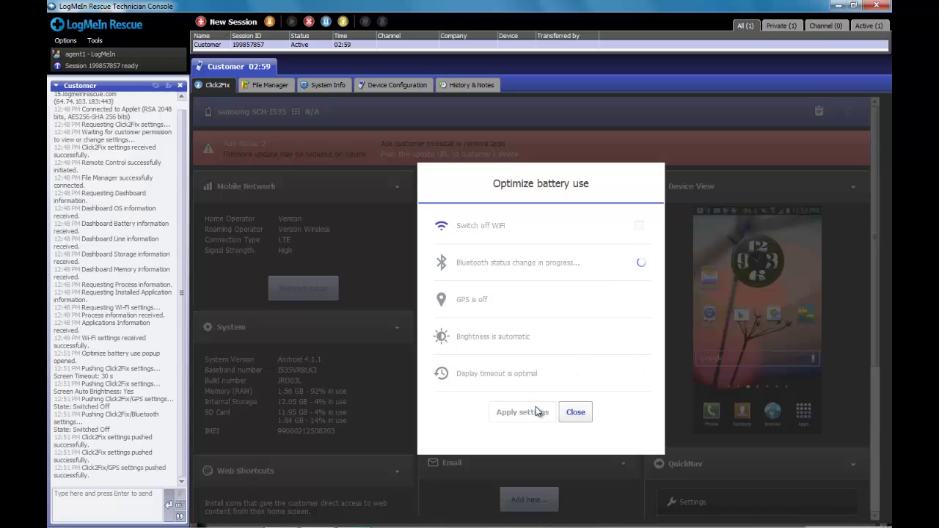
pyautogui.click(572, 412)
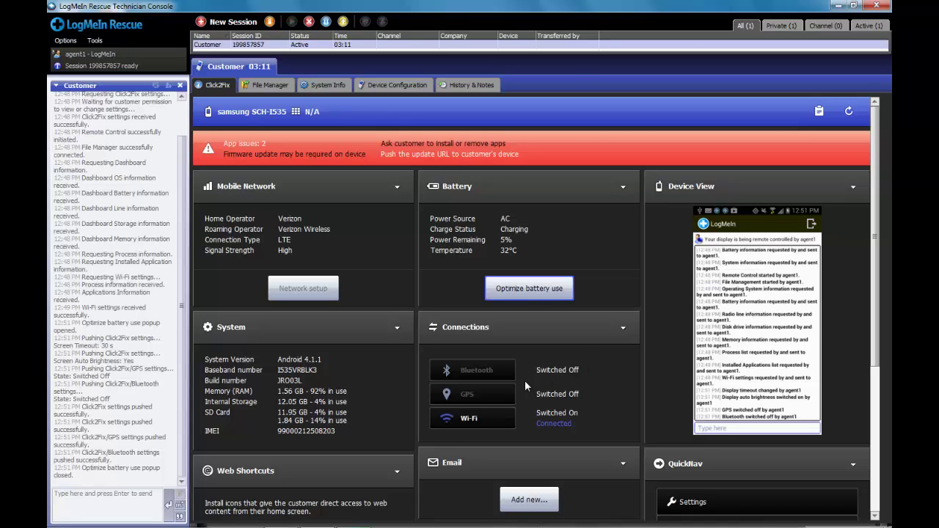
# Step: Turn GPS and Bluetooth back on, check the Wi-Fi connection details, and scroll to Web Shortcuts
pyautogui.click(473, 396)
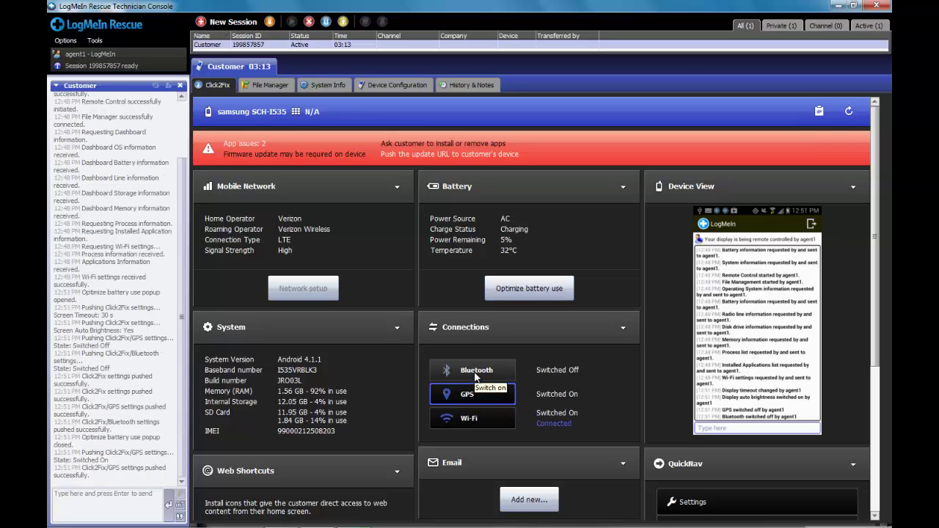
pyautogui.click(474, 371)
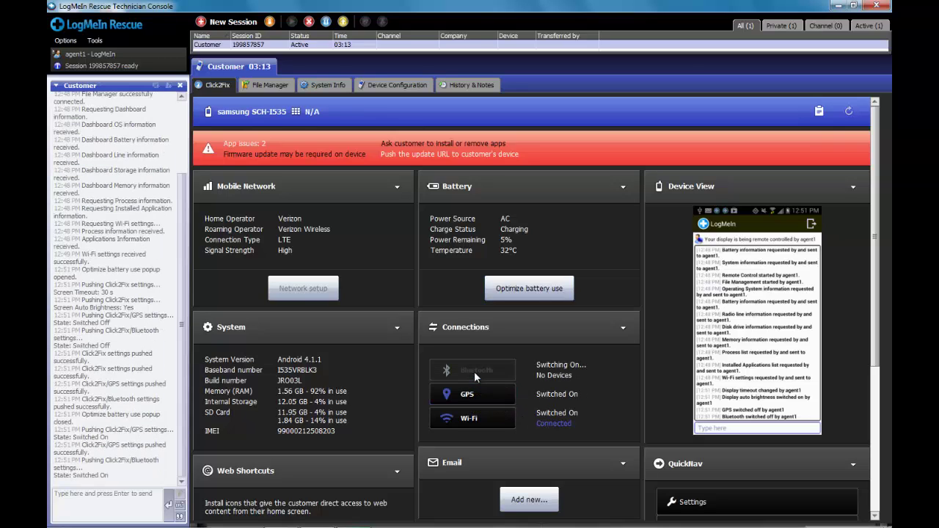
pyautogui.click(552, 423)
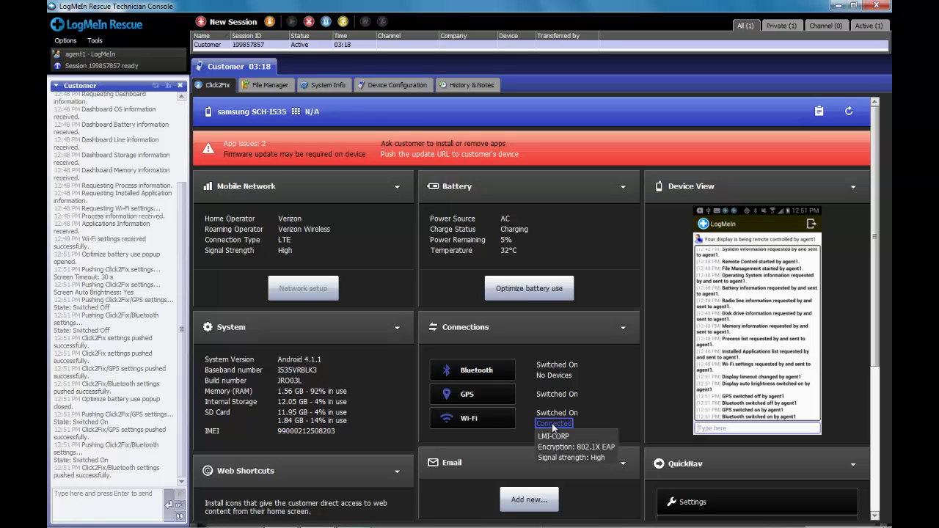
pyautogui.click(390, 401)
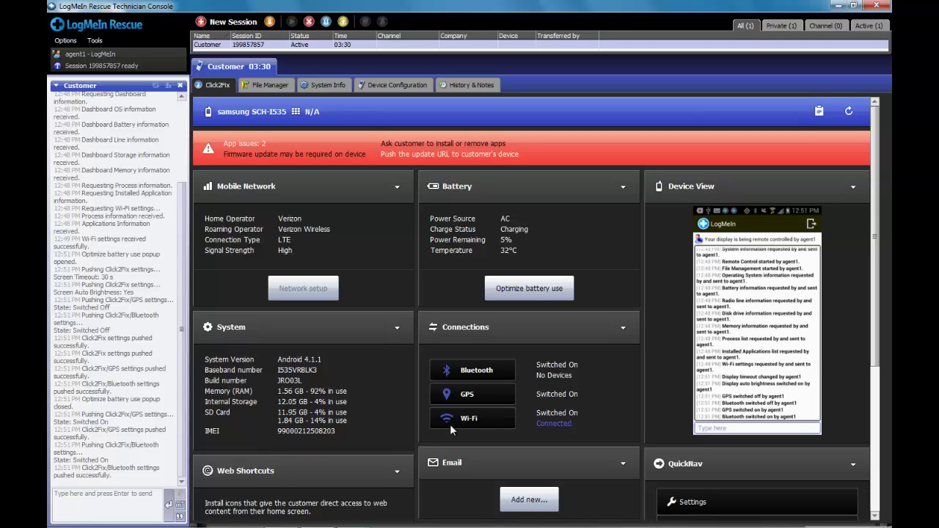
pyautogui.moveTo(875, 331); pyautogui.dragTo(880, 470)
# Step: Add the VF Test web shortcut to the phone's home screen and close the shortcuts picker
pyautogui.click(303, 317)
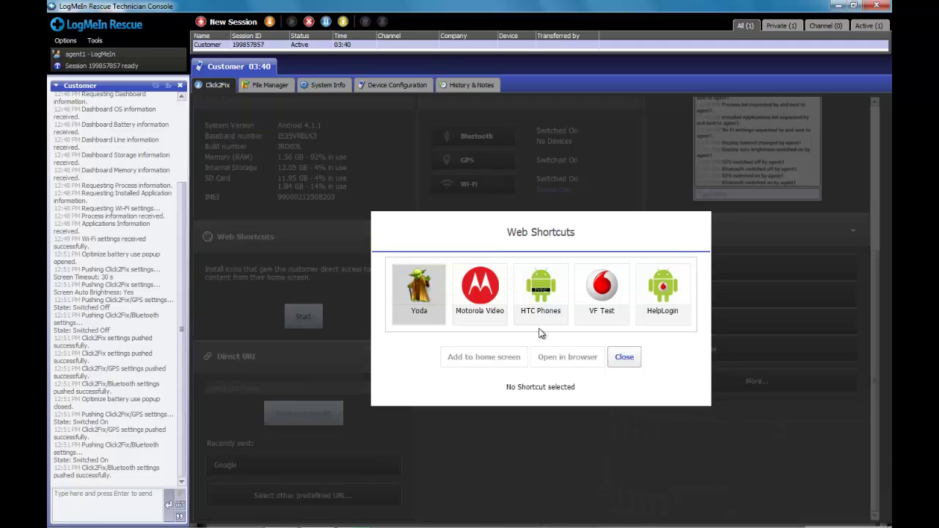
pyautogui.click(603, 296)
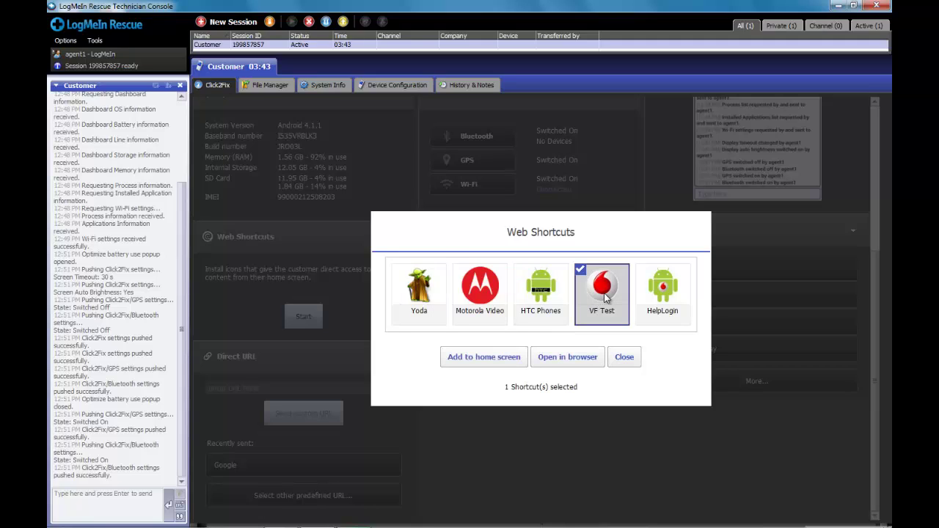
pyautogui.click(485, 357)
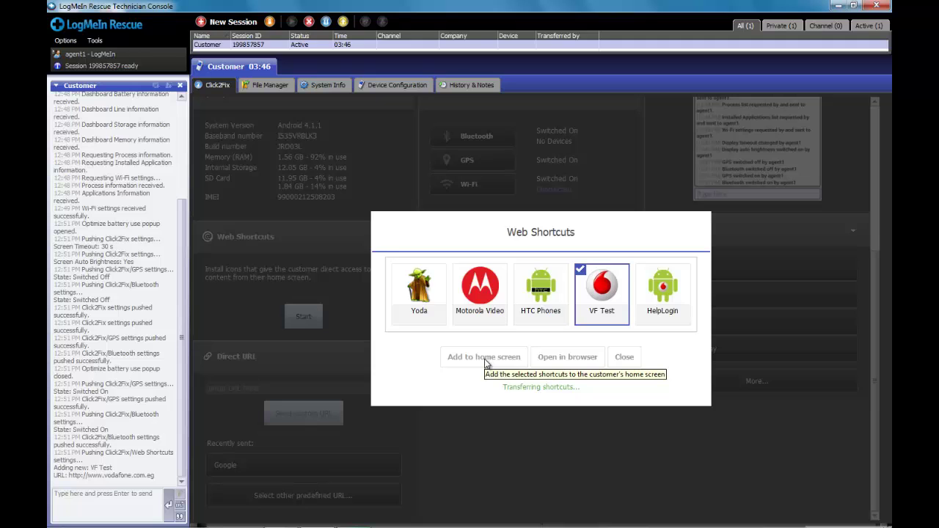
pyautogui.click(625, 356)
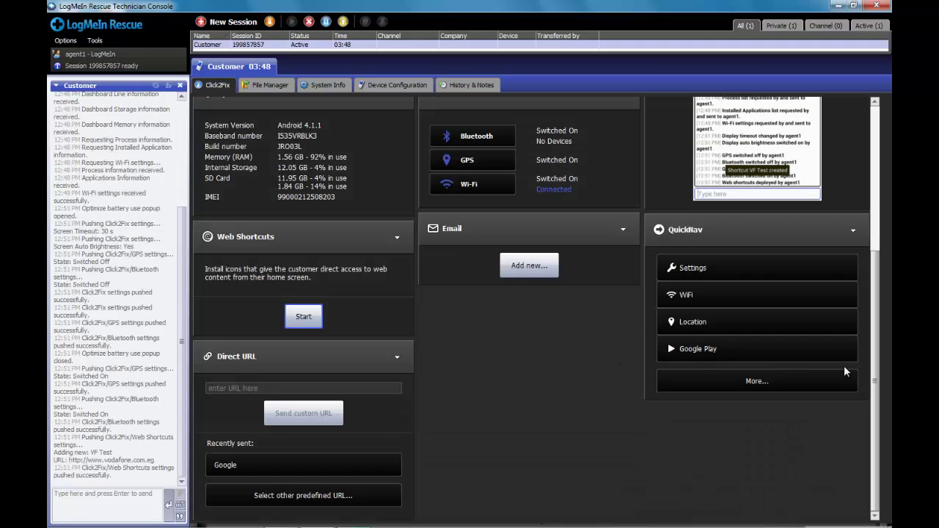
pyautogui.moveTo(875, 366); pyautogui.dragTo(880, 247)
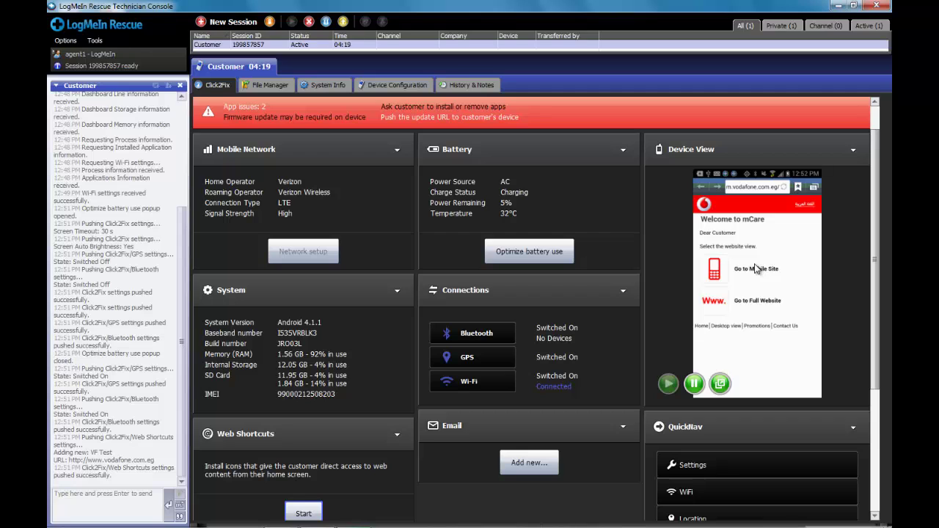
pyautogui.scroll(-2, 876, 283)
pyautogui.moveTo(876, 281); pyautogui.dragTo(886, 374)
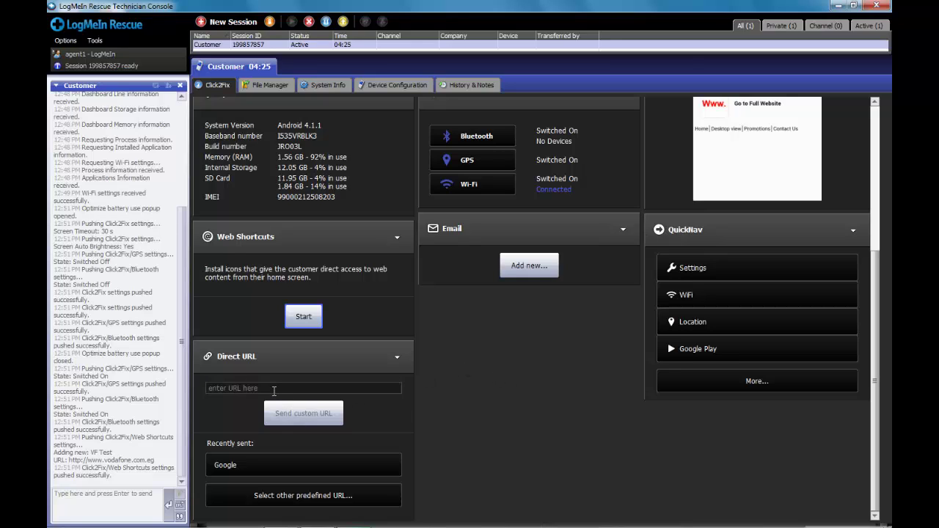
pyautogui.click(274, 390)
pyautogui.write('www.logmein.com')
pyautogui.click(297, 414)
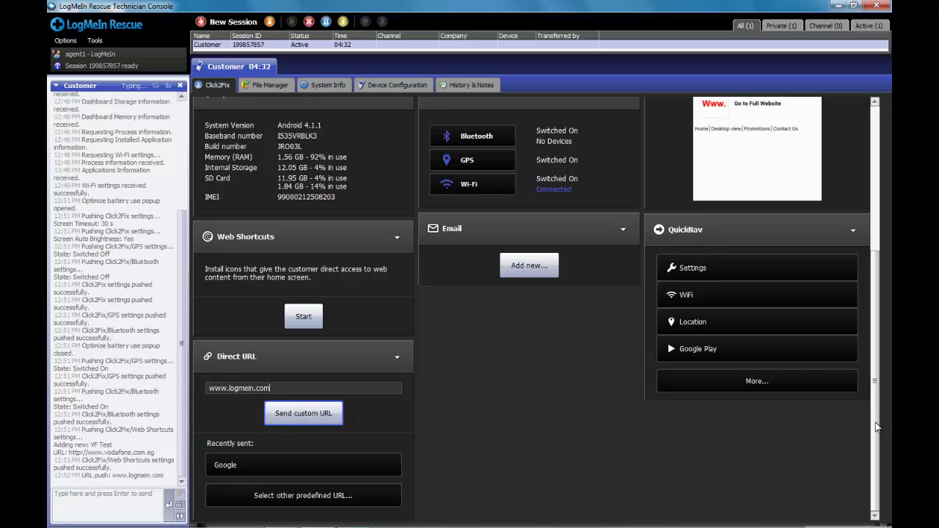
pyautogui.moveTo(873, 429); pyautogui.dragTo(871, 307)
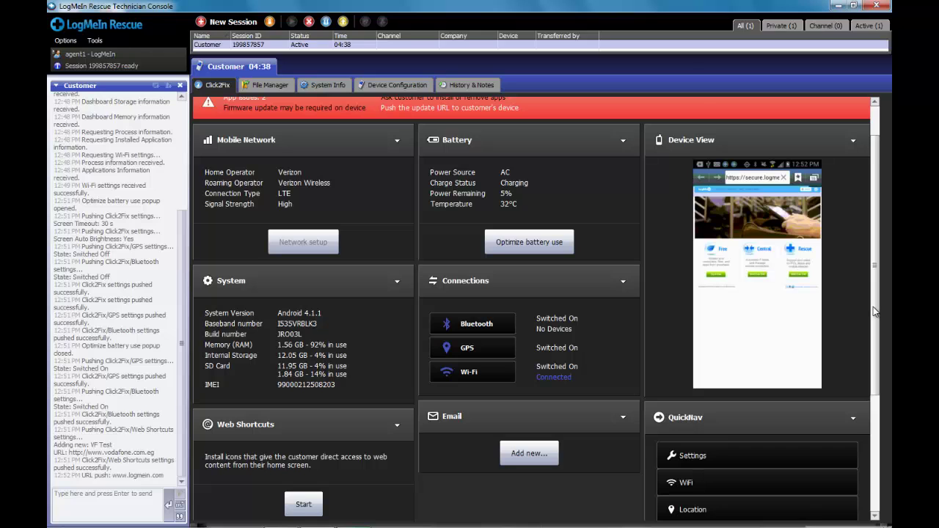
pyautogui.moveTo(873, 307); pyautogui.dragTo(875, 433)
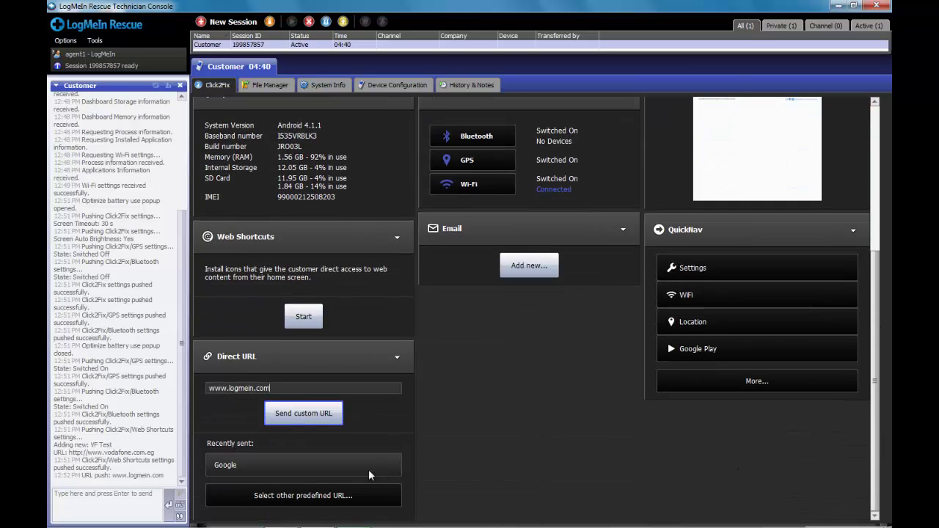
# Step: Send the predefined Google URL from the predefined URL list to the phone
pyautogui.click(317, 495)
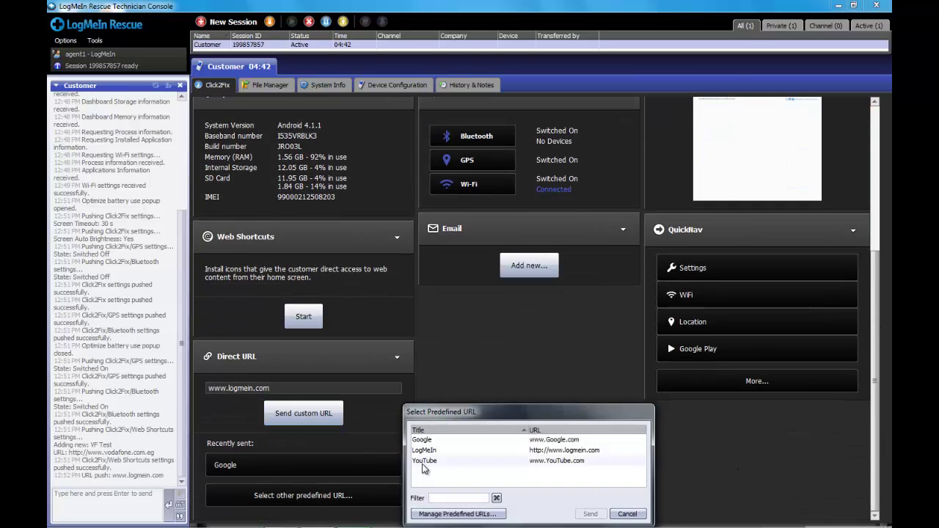
pyautogui.click(425, 440)
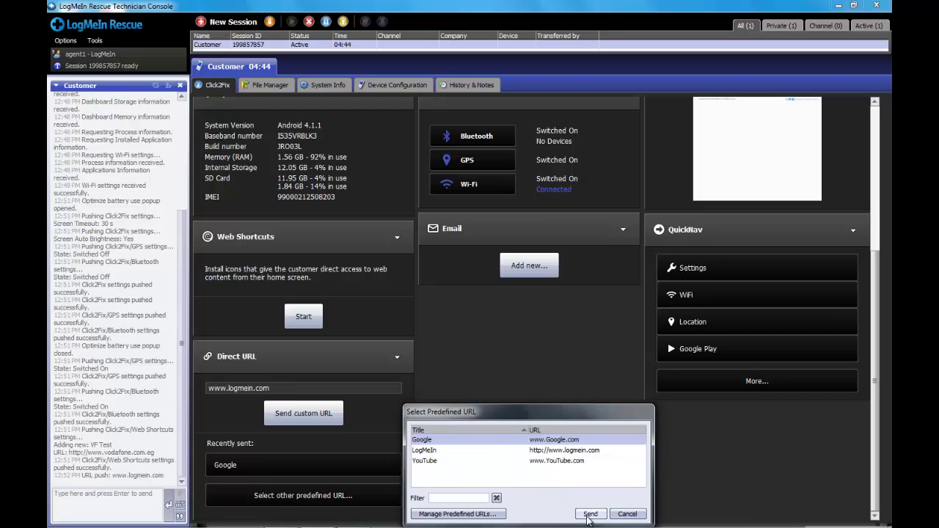
pyautogui.click(590, 514)
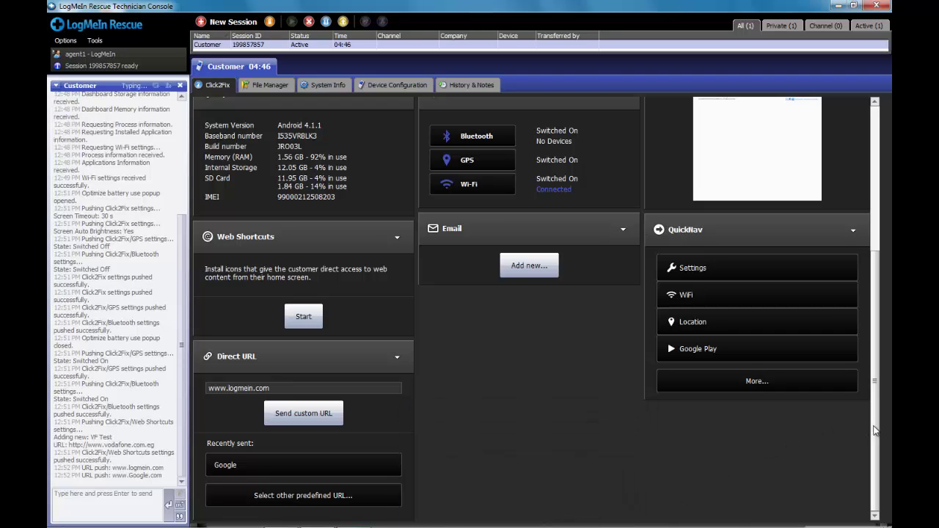
pyautogui.moveTo(873, 429); pyautogui.dragTo(856, 316)
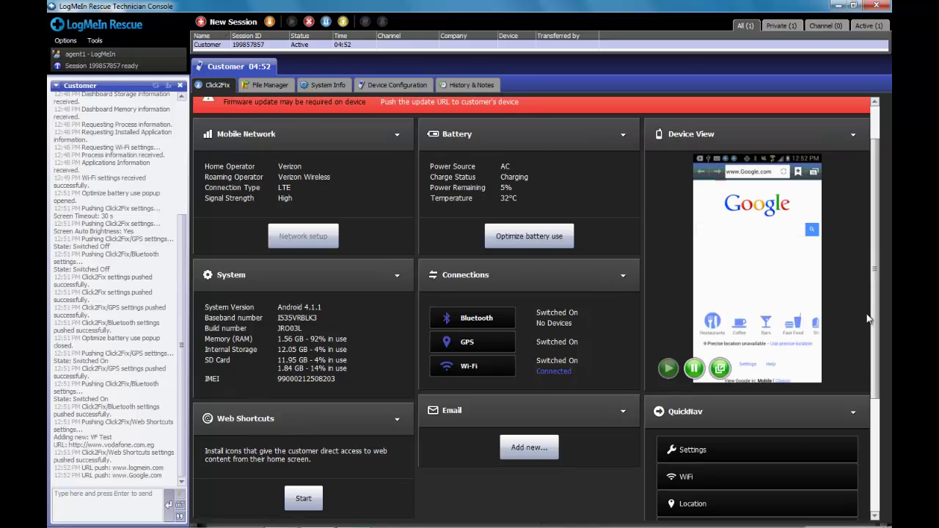
pyautogui.moveTo(875, 317); pyautogui.dragTo(878, 432)
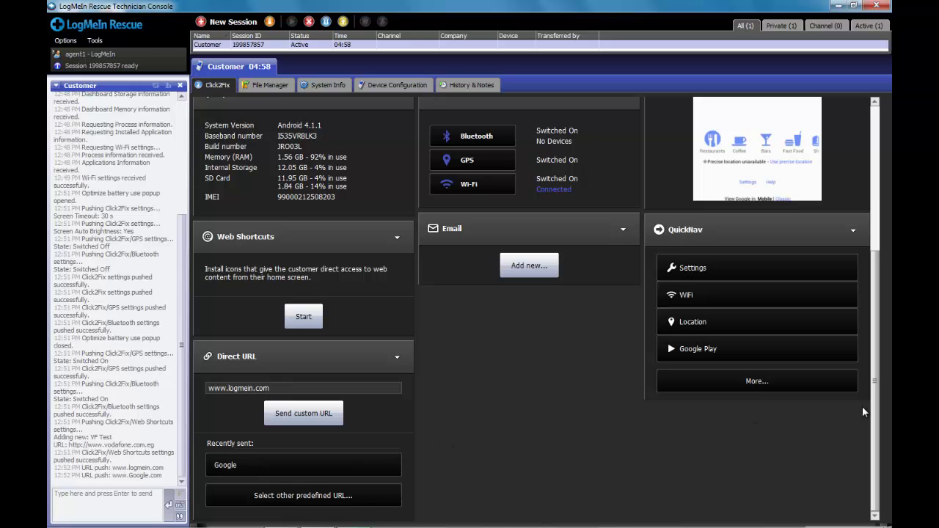
# Step: Jump the phone via QuickNav to Settings, Wi-Fi, Location and Google Play, then show all shortcuts
pyautogui.moveTo(874, 406); pyautogui.dragTo(873, 332)
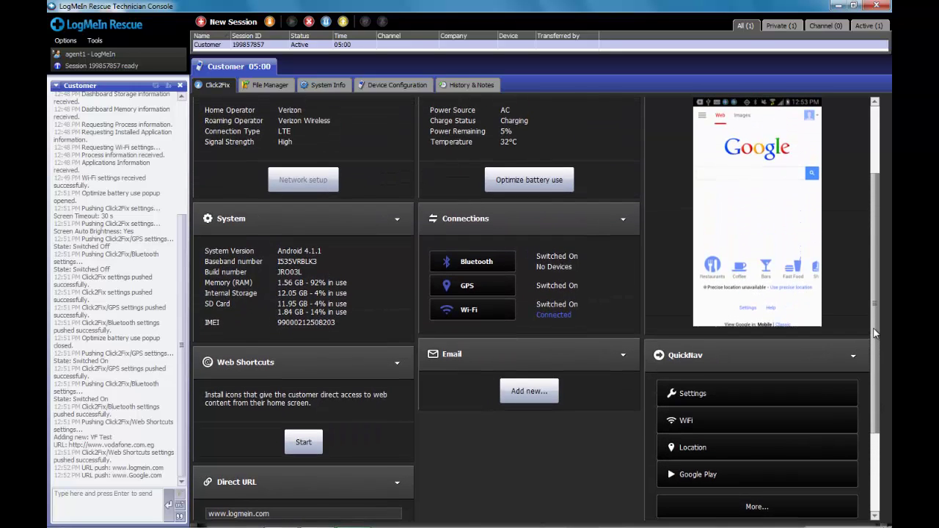
pyautogui.click(737, 394)
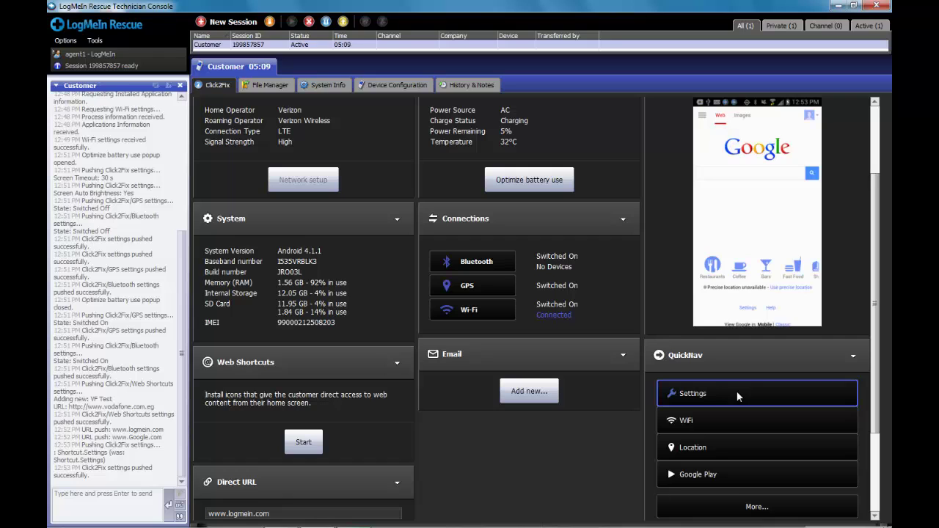
pyautogui.click(740, 421)
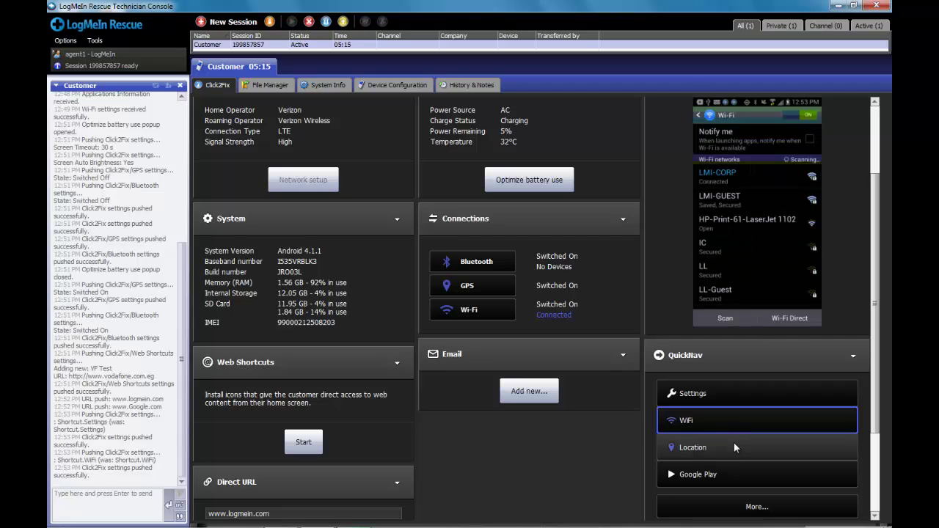
pyautogui.click(735, 447)
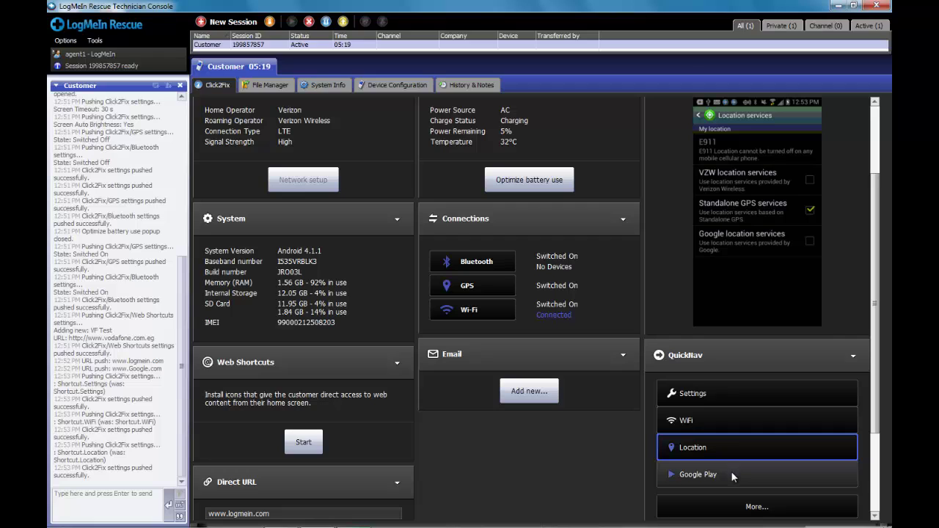
pyautogui.click(732, 475)
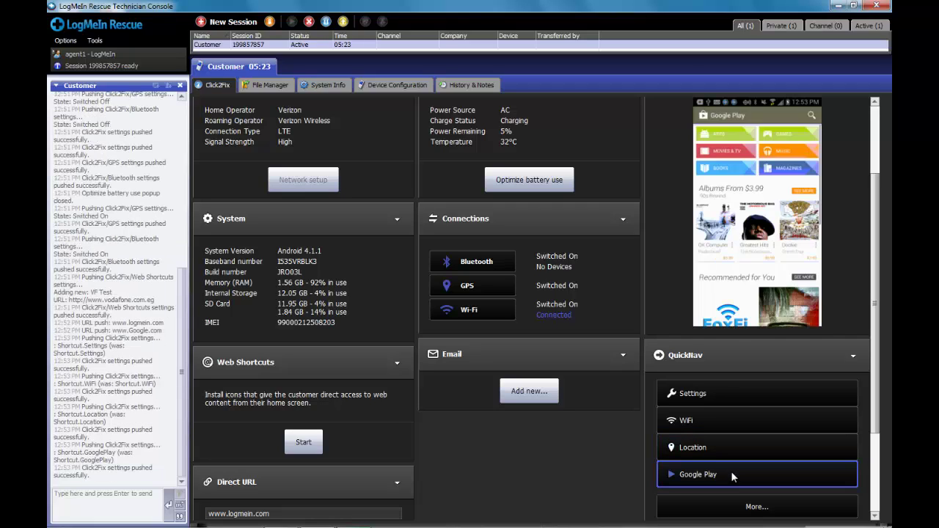
pyautogui.click(744, 507)
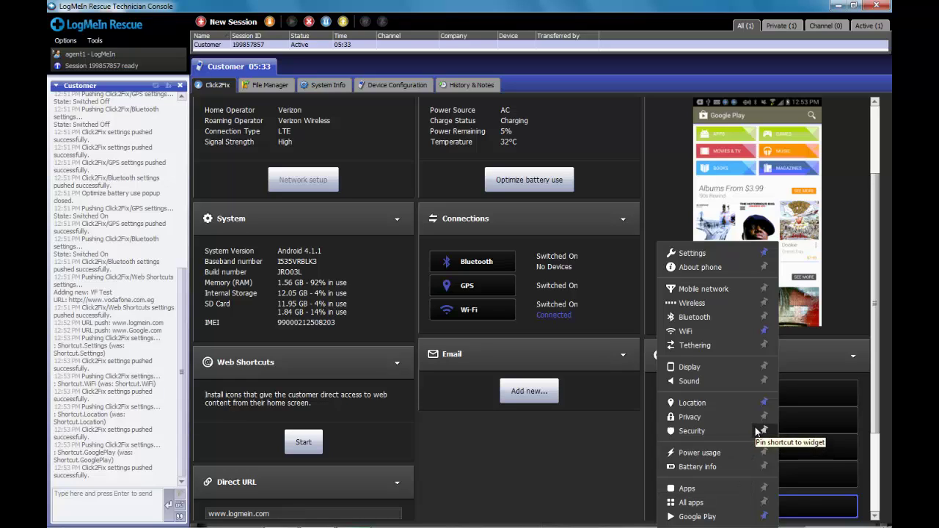
# Step: Replace Location with Sound in the QuickNav shortcuts and push Sound to the phone
pyautogui.click(764, 403)
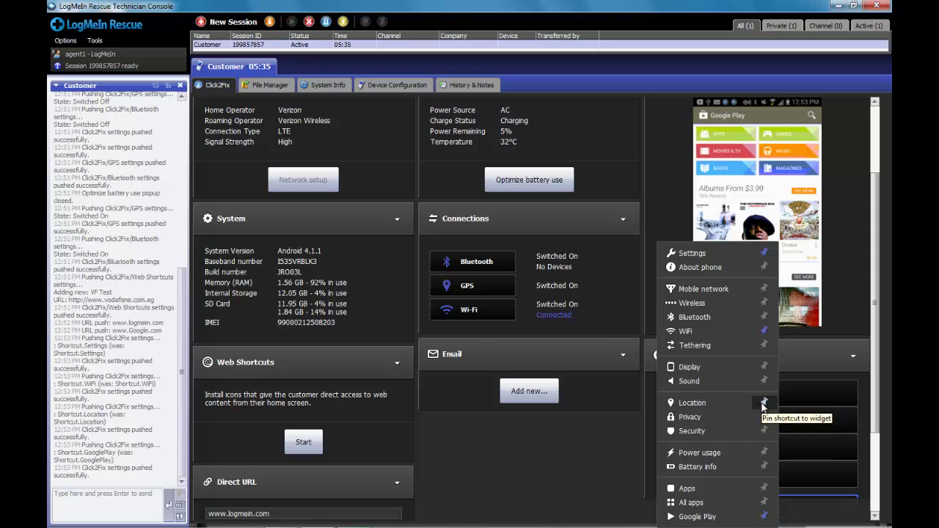
pyautogui.click(764, 381)
pyautogui.click(807, 370)
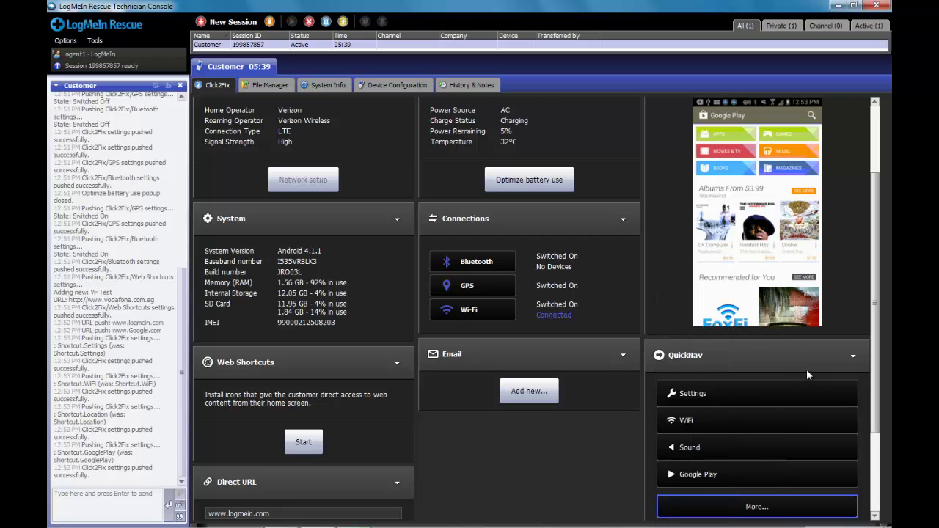
pyautogui.click(780, 446)
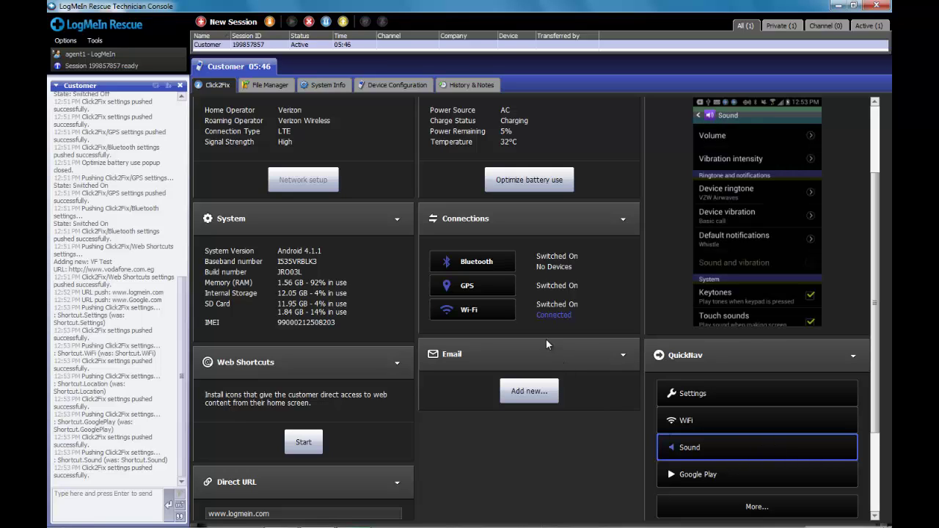
# Step: Browse the phone's /sdcard folder in the File Manager's Remote pane
pyautogui.scroll(3, 877, 249)
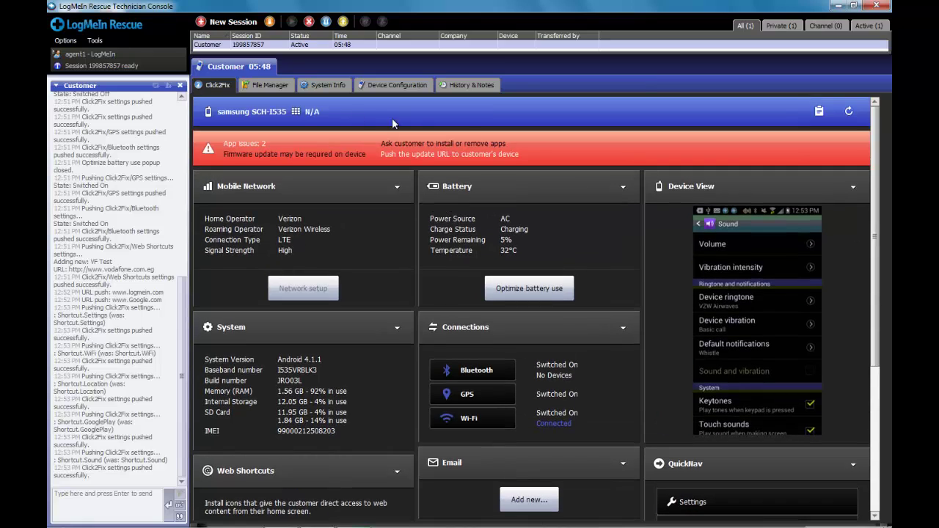
pyautogui.click(253, 86)
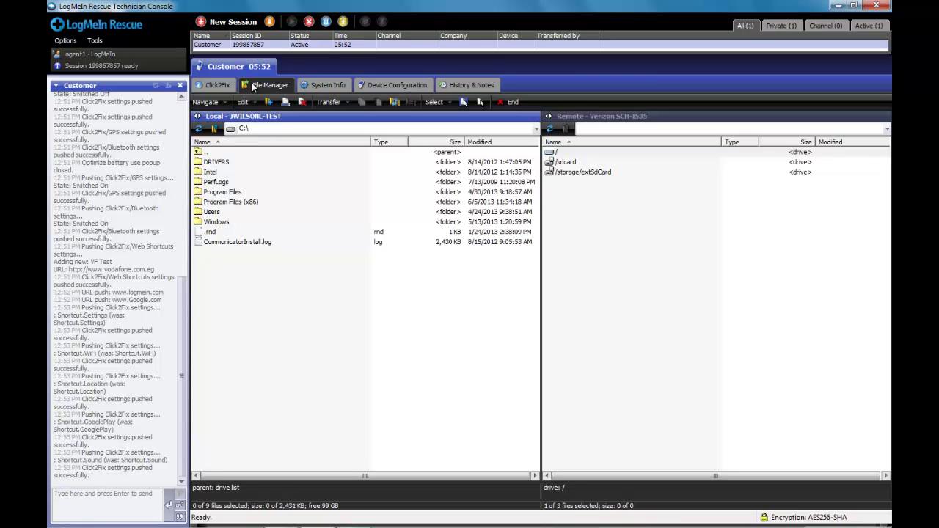
pyautogui.doubleClick(563, 162)
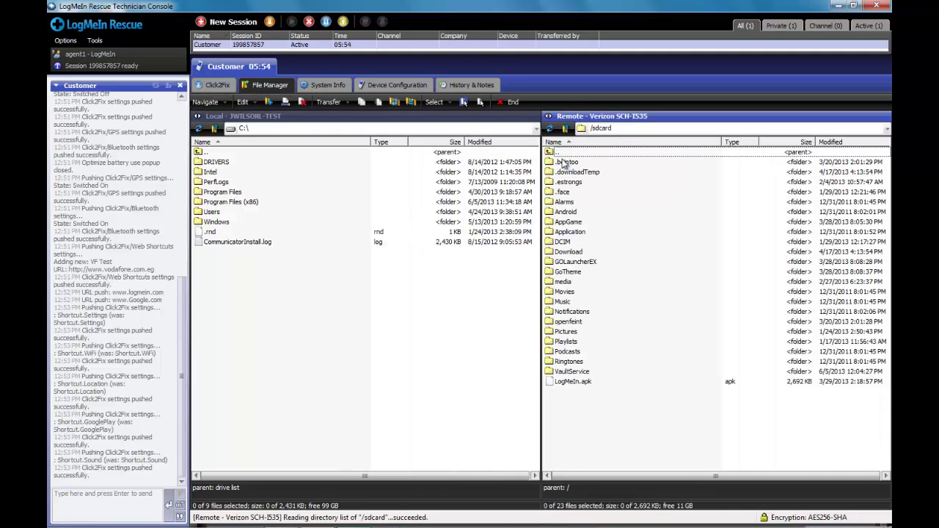
# Step: Review the phone's System Info overview and running processes, selecting com.android.vending
pyautogui.click(308, 85)
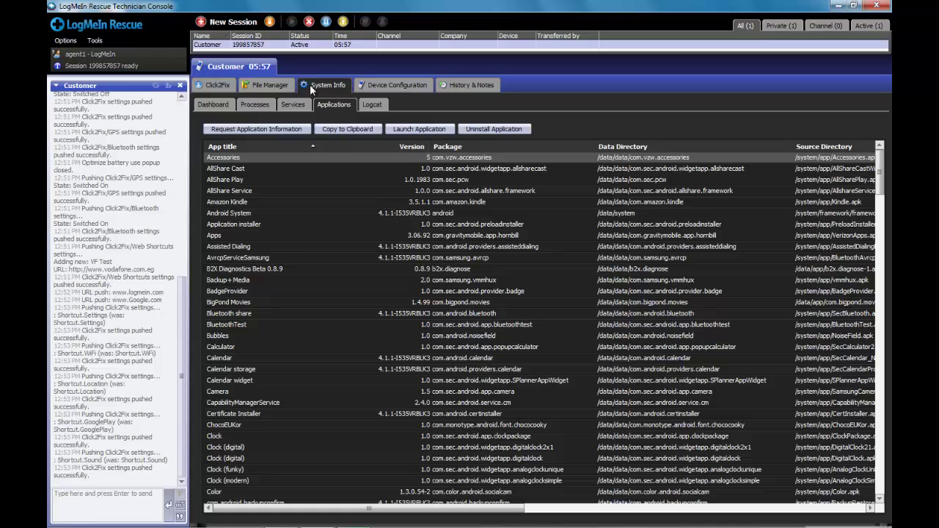
pyautogui.click(219, 103)
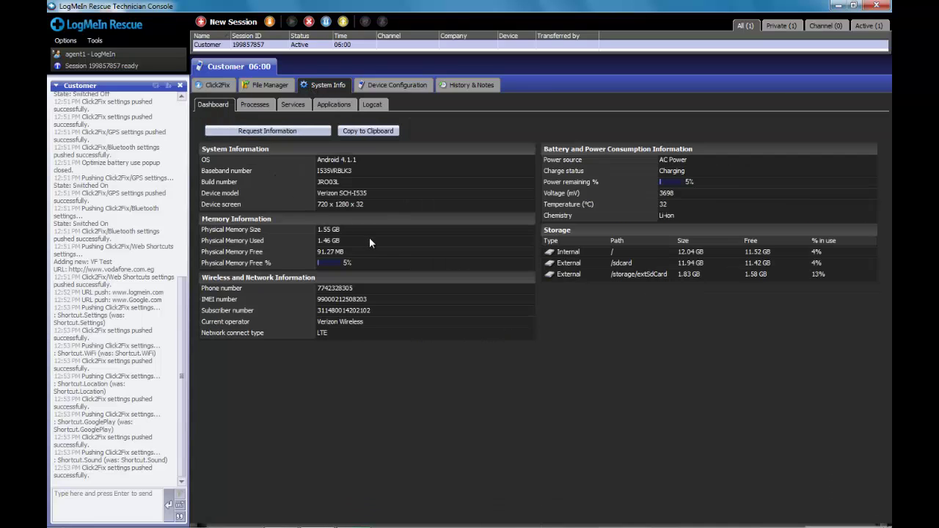
pyautogui.click(252, 105)
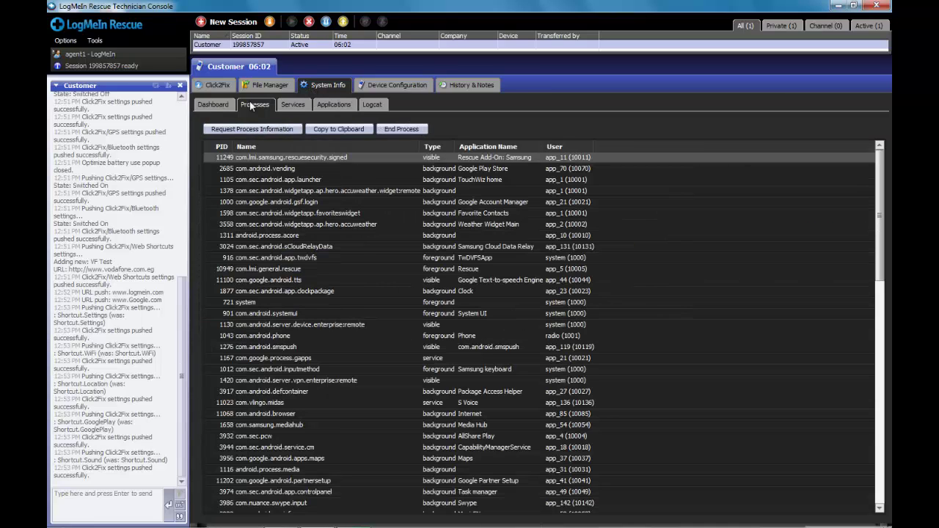
pyautogui.click(267, 169)
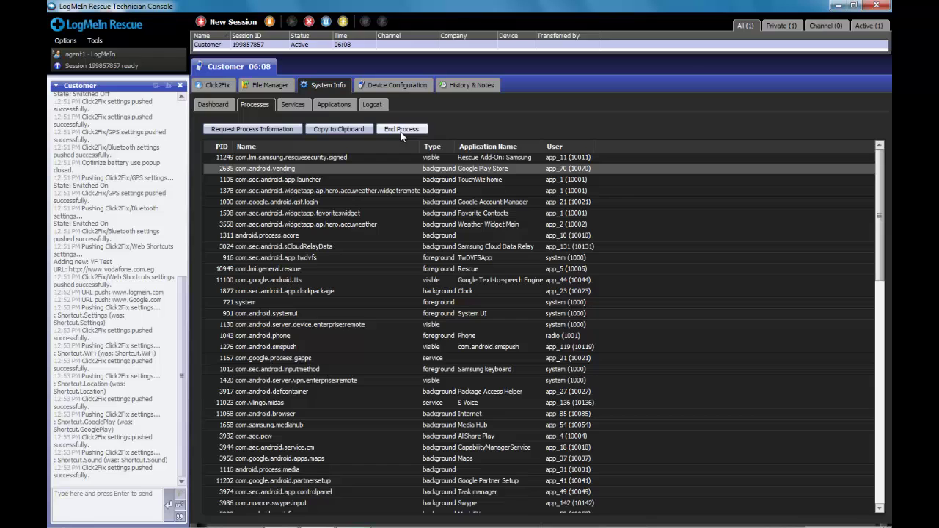
# Step: Launch Calculator from the installed-applications list and confirm it on the Click2Fix dashboard
pyautogui.click(334, 104)
pyautogui.click(233, 179)
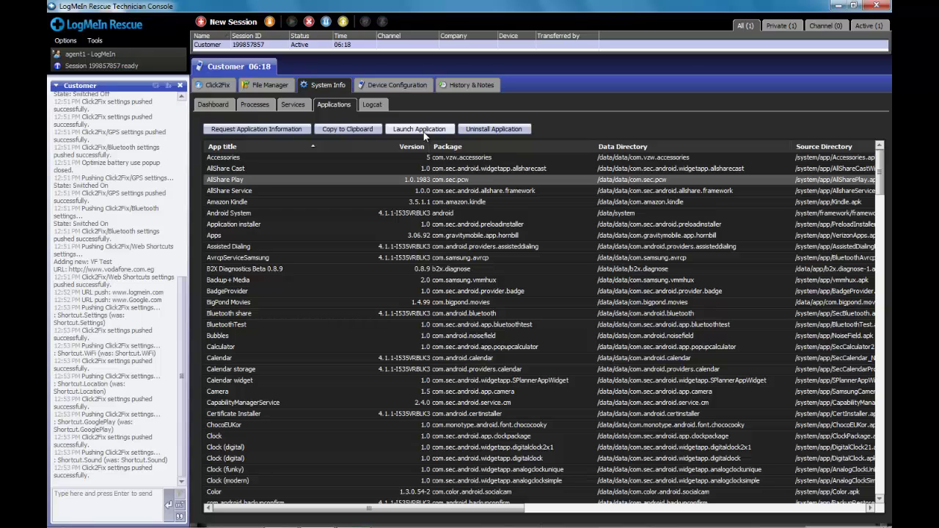
pyautogui.click(234, 345)
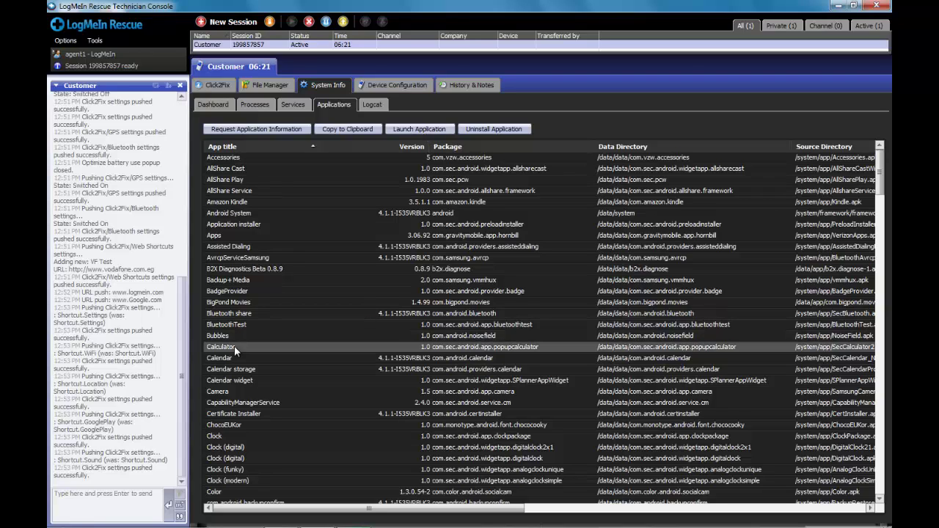
pyautogui.click(439, 130)
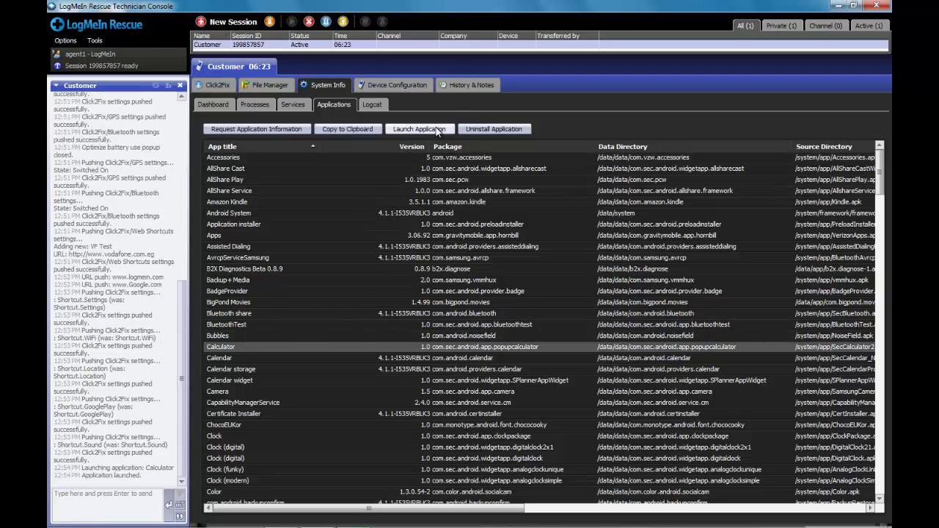
pyautogui.click(210, 86)
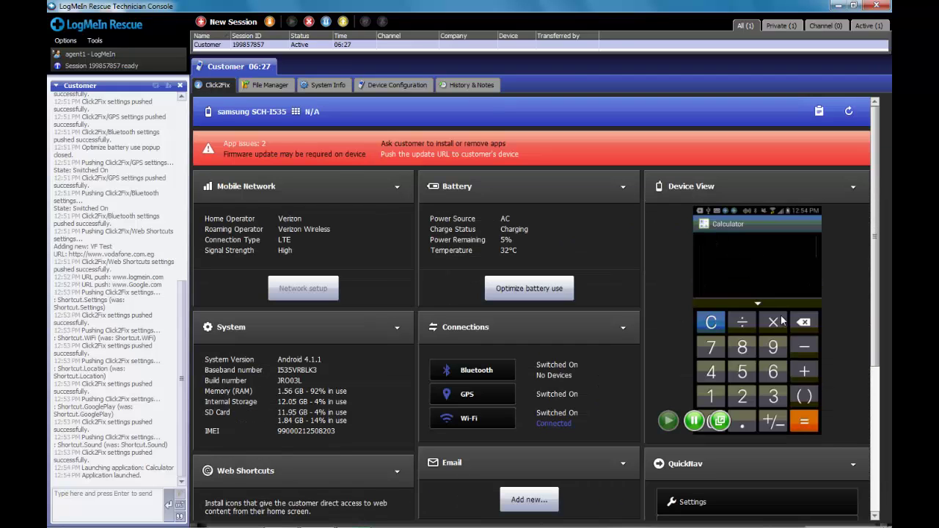
pyautogui.click(317, 88)
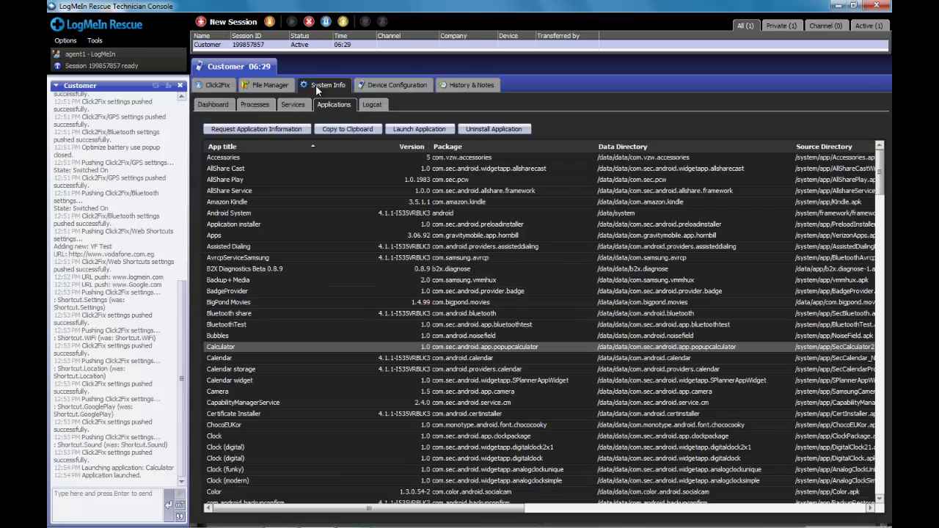
# Step: View the phone's Wi-Fi configuration, checking the network list and keeping LMI-CORP selected
pyautogui.click(384, 88)
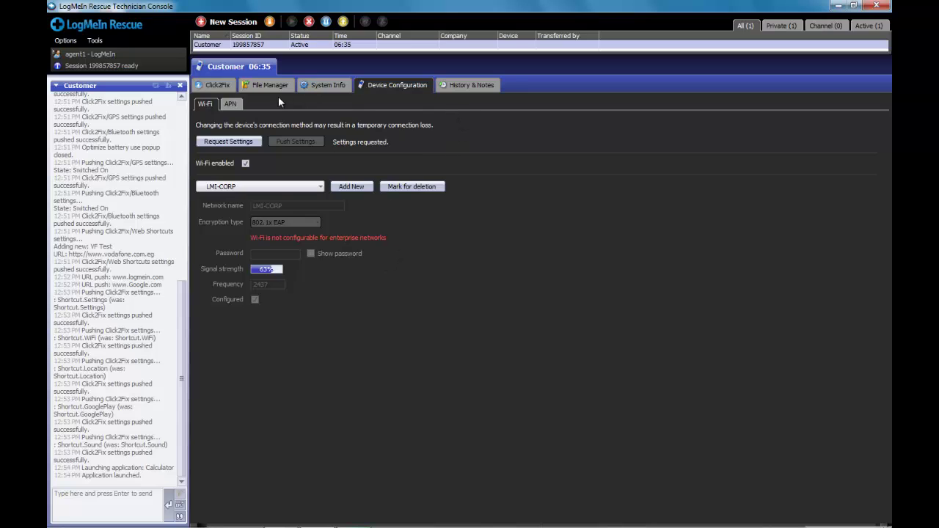
pyautogui.click(308, 187)
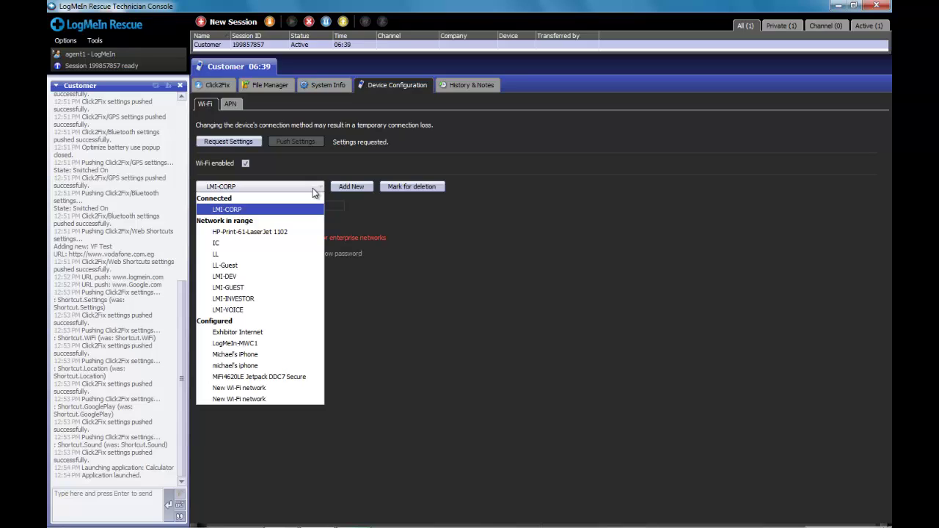
pyautogui.click(352, 195)
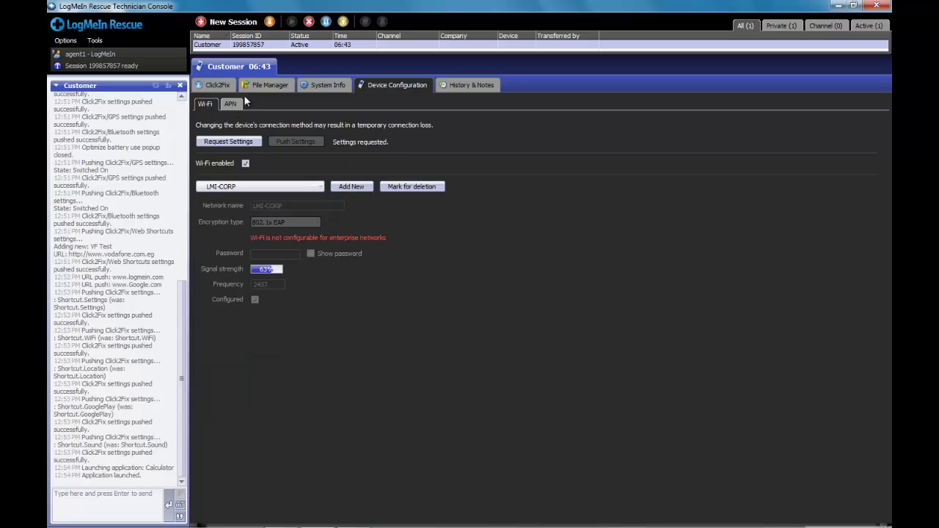
# Step: Exit the LogMeIn app in the Click2Fix device view so the customer ends the session
pyautogui.click(218, 85)
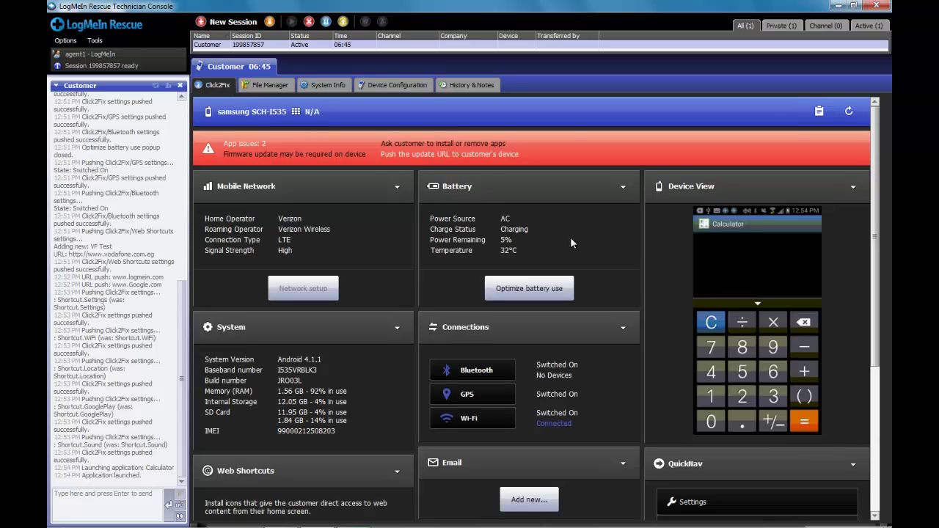
pyautogui.moveTo(756, 272)
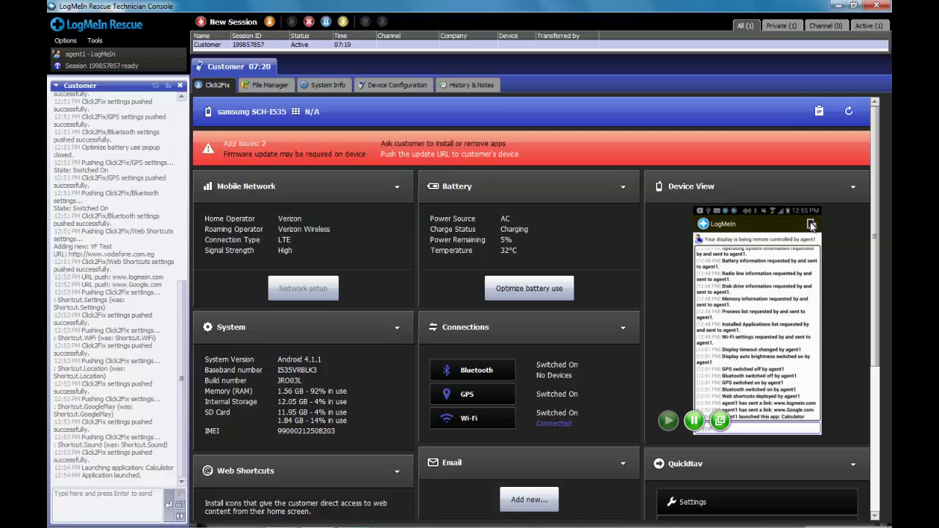
pyautogui.click(812, 226)
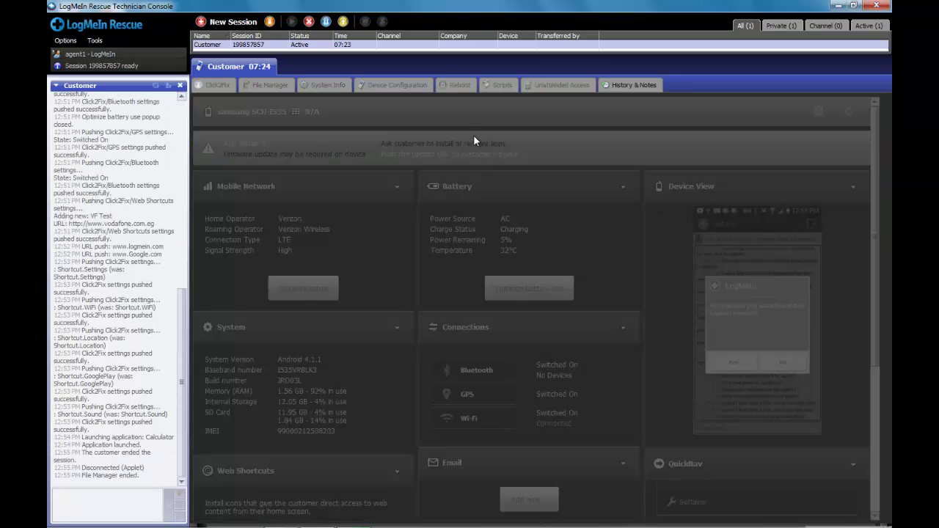
# Step: End the support session from the toolbar, leaving the session list empty
pyautogui.click(309, 22)
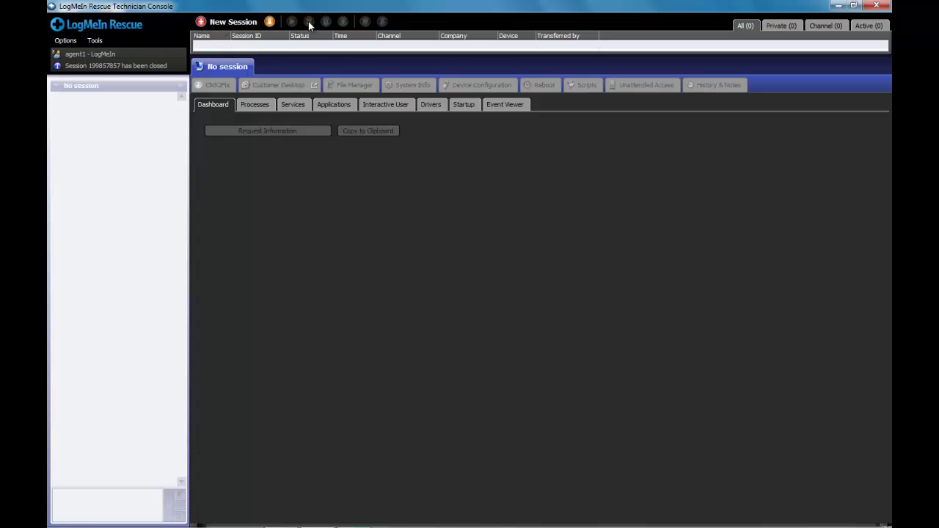